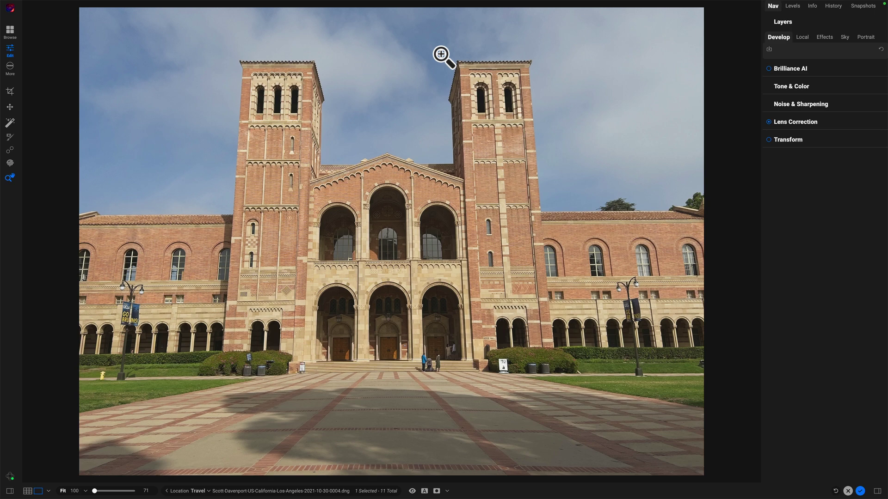
Enable Transform, try Vertical at -53, reset it to 0, and switch to Keystone mode.
{"action": "left_click", "coordinate": [809, 142]}
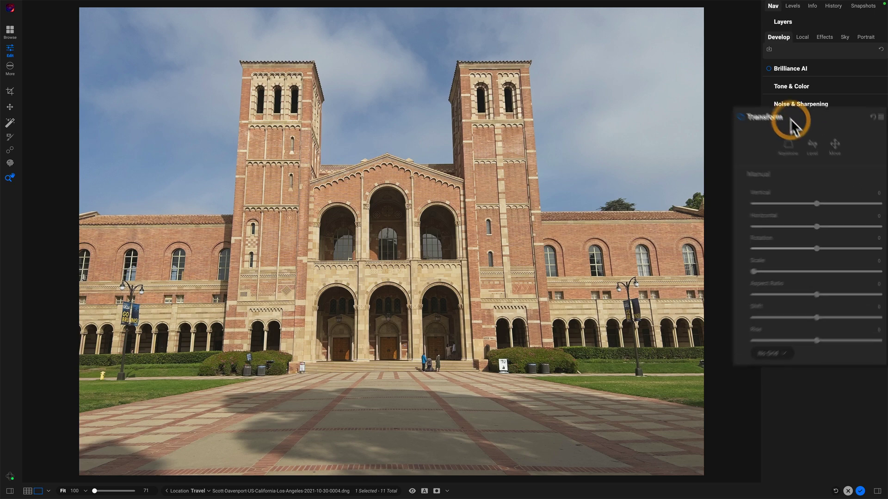
{"action": "left_click", "coordinate": [709, 91]}
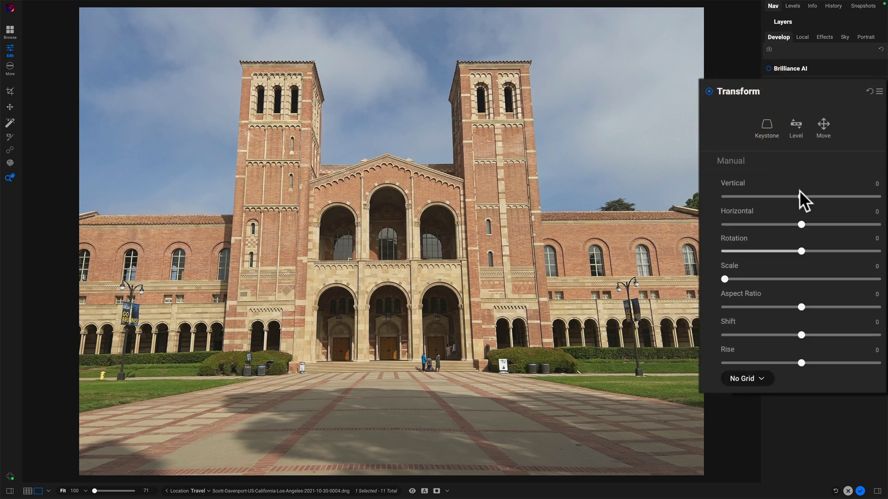
{"action": "left_click_drag", "start_coordinate": [801, 195], "coordinate": [758, 197]}
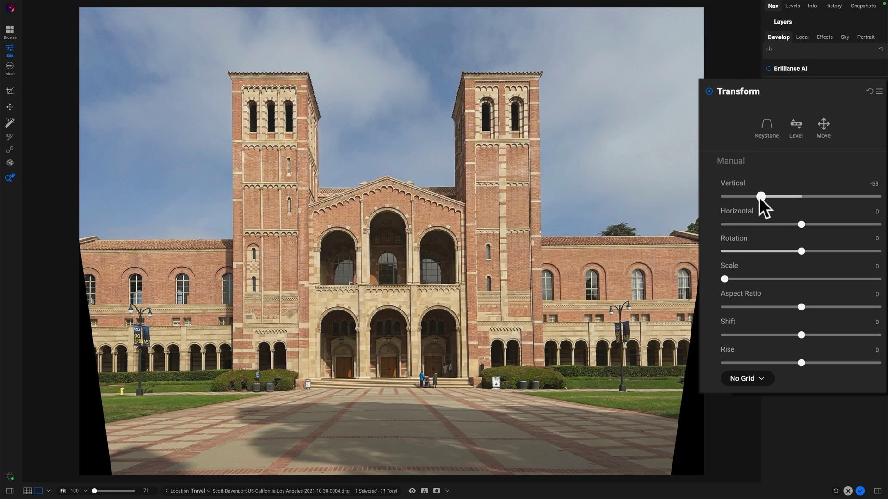
{"action": "left_click_drag", "start_coordinate": [759, 197], "coordinate": [759, 197]}
{"action": "double_click", "coordinate": [737, 183]}
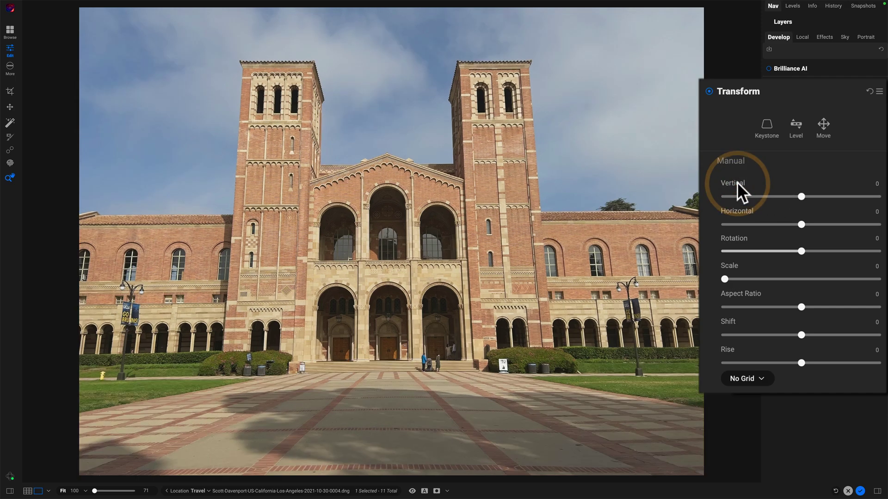
{"action": "left_click", "coordinate": [762, 126]}
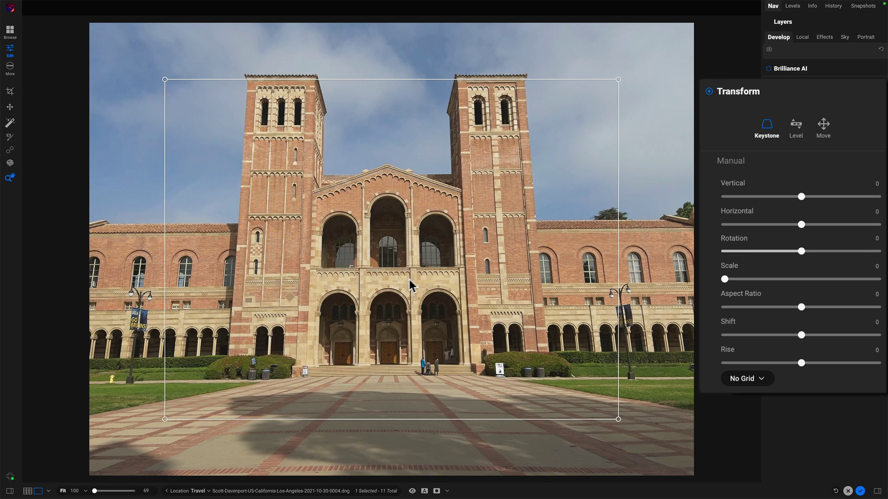
{"action": "key", "text": "super+equal"}
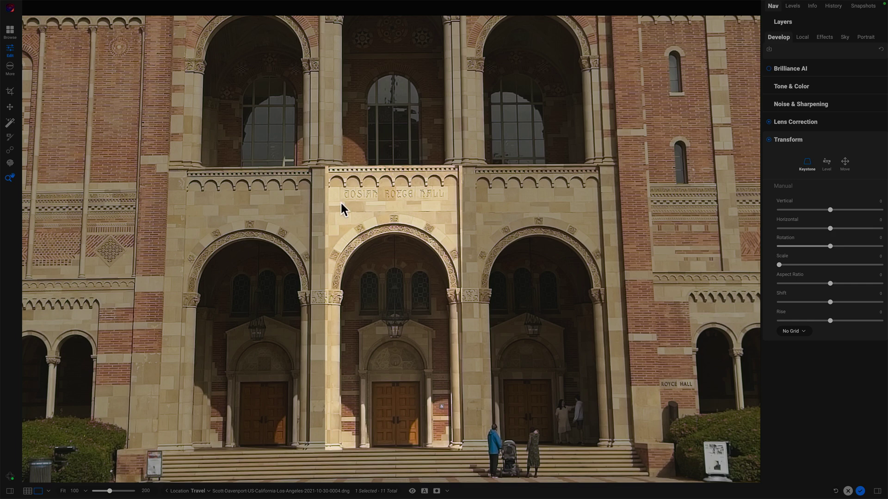
{"action": "key", "text": "super+minus"}
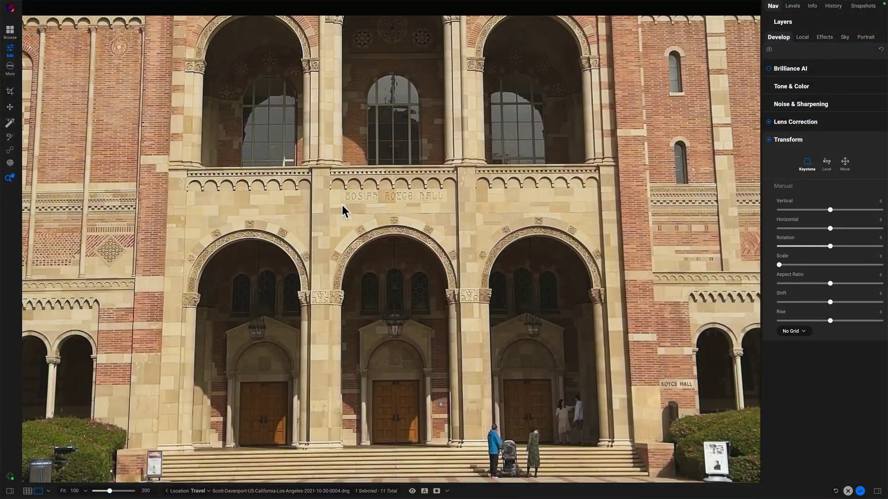
Zoom out with Cmd+- until the whole Royce Hall photo fits, keystone guide included.
{"action": "key", "text": "super+minus"}
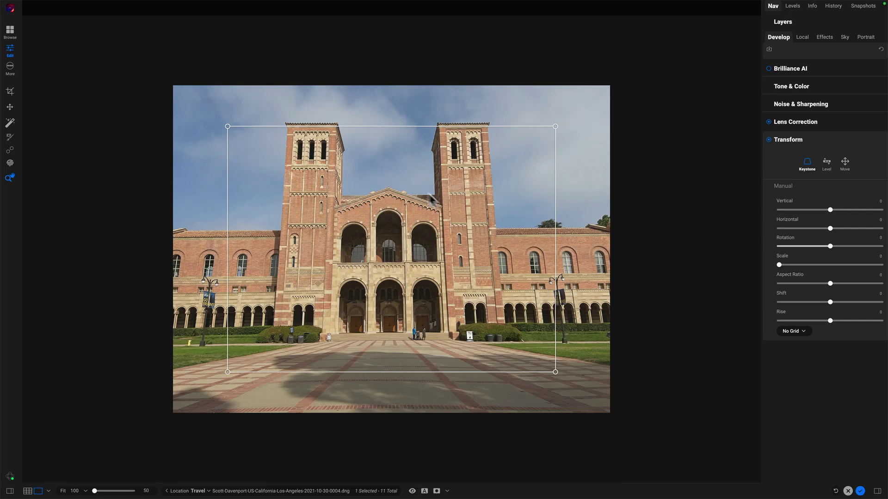
Place the keystone guide, zoom in, and pin its upper corner beside the right tower top.
{"action": "left_click", "coordinate": [292, 125]}
{"action": "scroll", "coordinate": [487, 171], "scroll_direction": "up", "scroll_amount": 8}
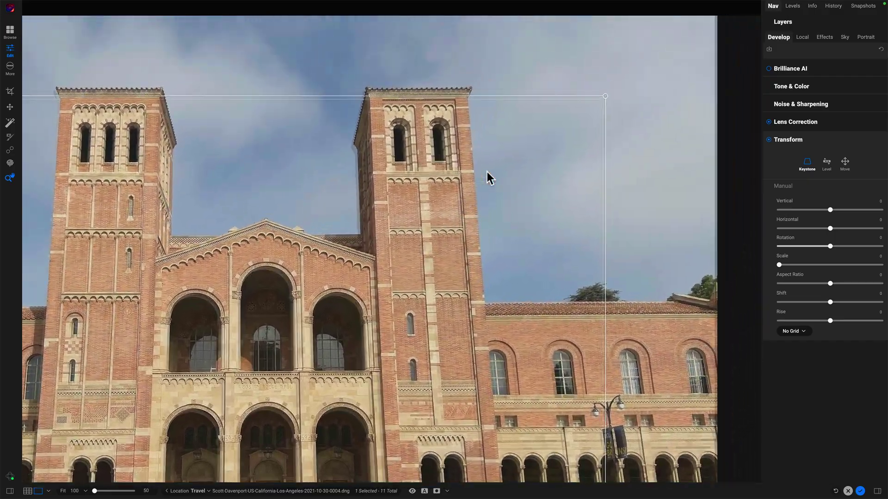
{"action": "scroll", "coordinate": [487, 169], "scroll_direction": "up", "scroll_amount": 5}
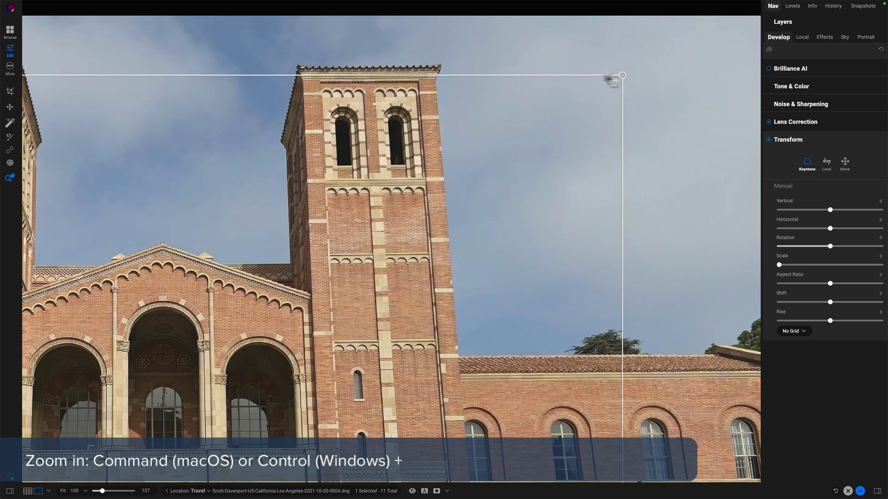
{"action": "scroll", "coordinate": [455, 122], "scroll_direction": "up", "scroll_amount": 2}
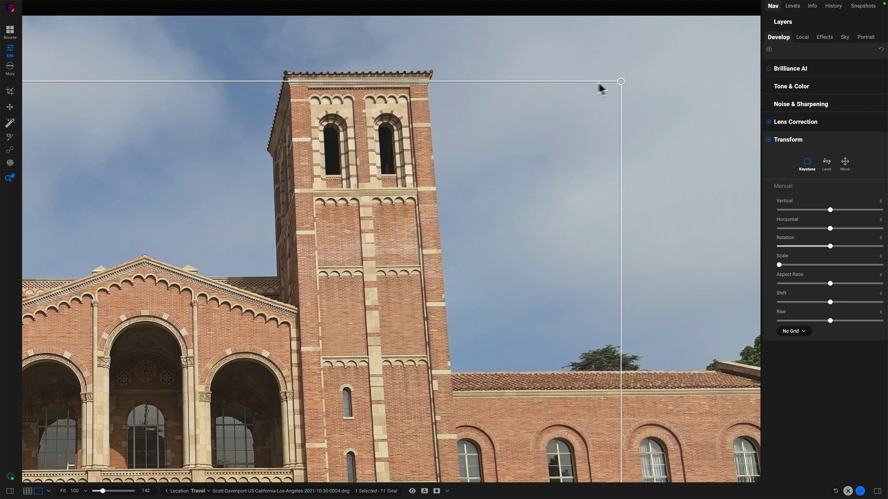
{"action": "left_click_drag", "start_coordinate": [621, 81], "coordinate": [430, 101]}
{"action": "left_click", "coordinate": [429, 101]}
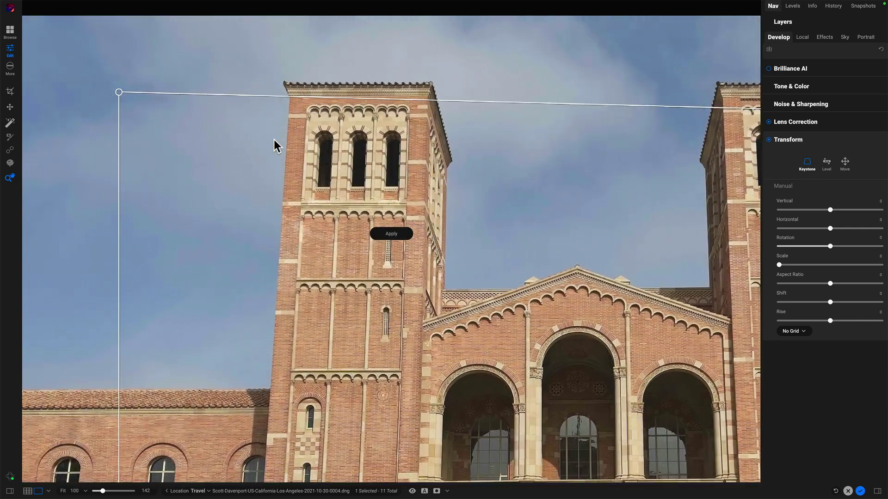
Align the other upper guide corner with the left tower's top edge.
{"action": "left_click_drag", "start_coordinate": [120, 94], "coordinate": [289, 123]}
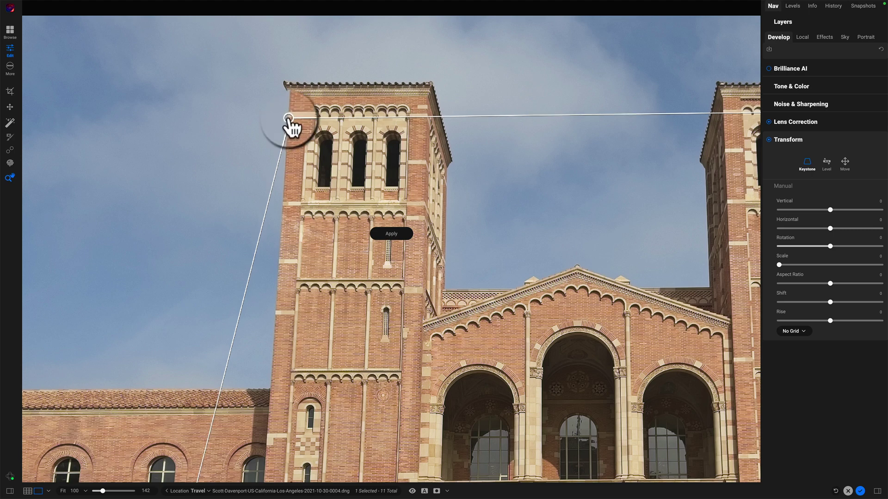
{"action": "left_click_drag", "start_coordinate": [288, 119], "coordinate": [288, 118]}
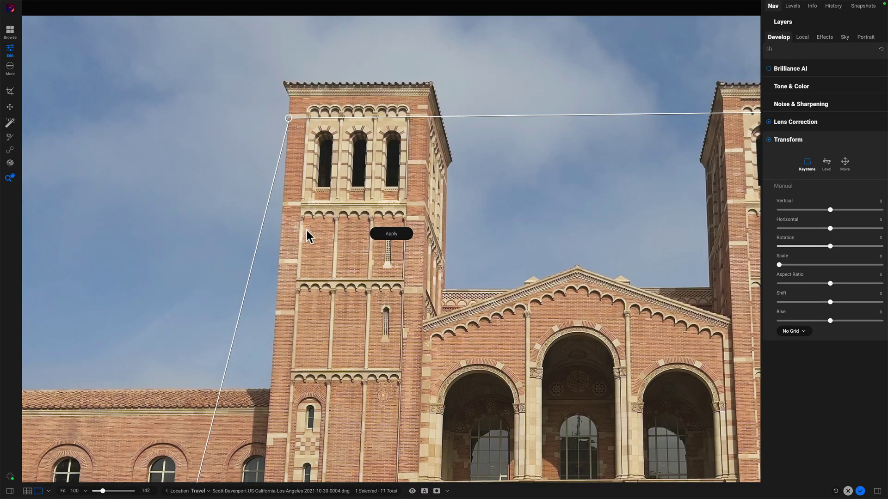
{"action": "scroll", "coordinate": [307, 230], "scroll_direction": "down", "scroll_amount": 5}
{"action": "scroll", "coordinate": [307, 230], "scroll_direction": "right", "scroll_amount": 3}
{"action": "scroll", "coordinate": [306, 230], "scroll_direction": "down", "scroll_amount": 6}
{"action": "scroll", "coordinate": [306, 231], "scroll_direction": "right", "scroll_amount": 4}
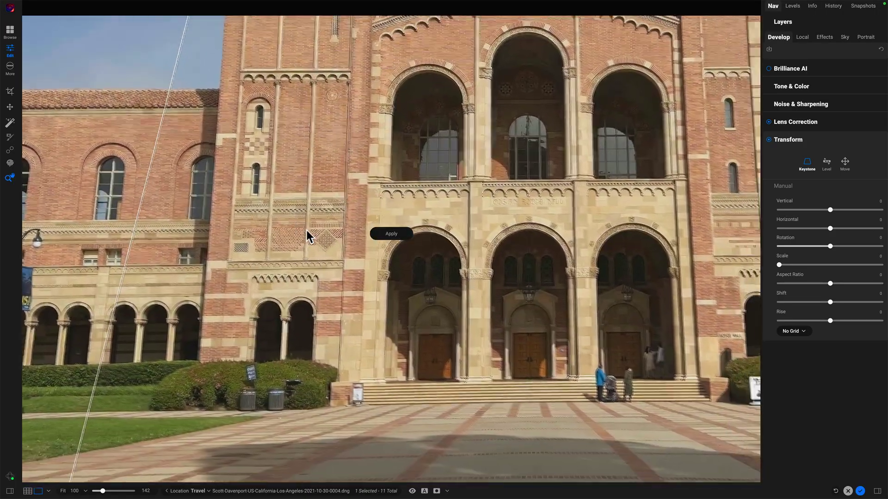
{"action": "scroll", "coordinate": [307, 231], "scroll_direction": "down", "scroll_amount": 2}
{"action": "scroll", "coordinate": [307, 230], "scroll_direction": "right", "scroll_amount": 4}
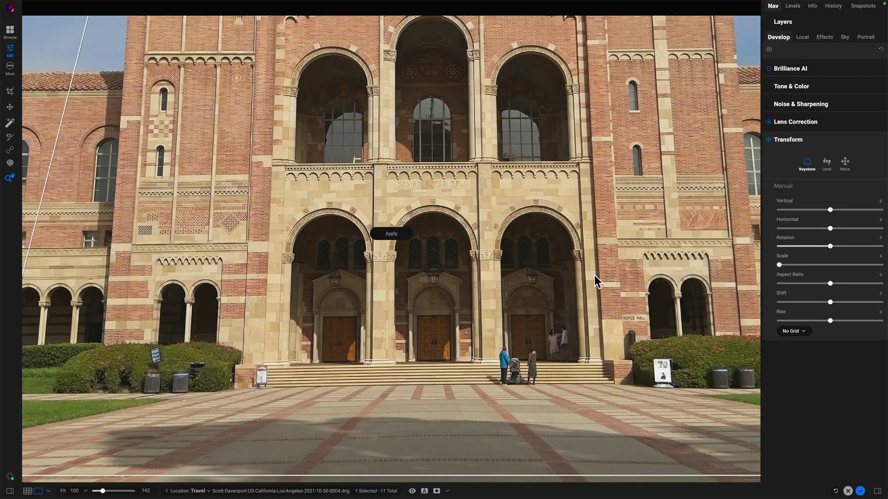
{"action": "scroll", "coordinate": [595, 275], "scroll_direction": "right", "scroll_amount": 3}
{"action": "scroll", "coordinate": [595, 276], "scroll_direction": "up", "scroll_amount": 1}
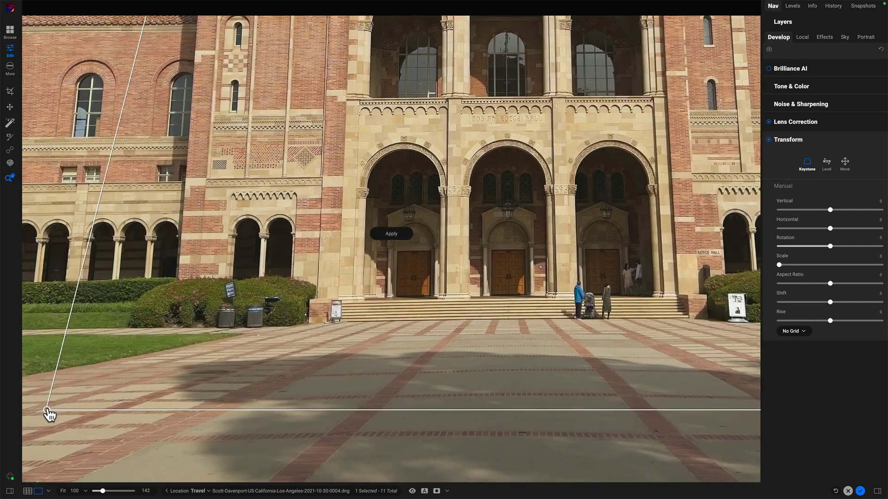
Pin the lower guide corners to the building corner and the cornice on the right.
{"action": "left_click_drag", "start_coordinate": [48, 410], "coordinate": [186, 177]}
{"action": "scroll", "coordinate": [455, 182], "scroll_direction": "right", "scroll_amount": 10}
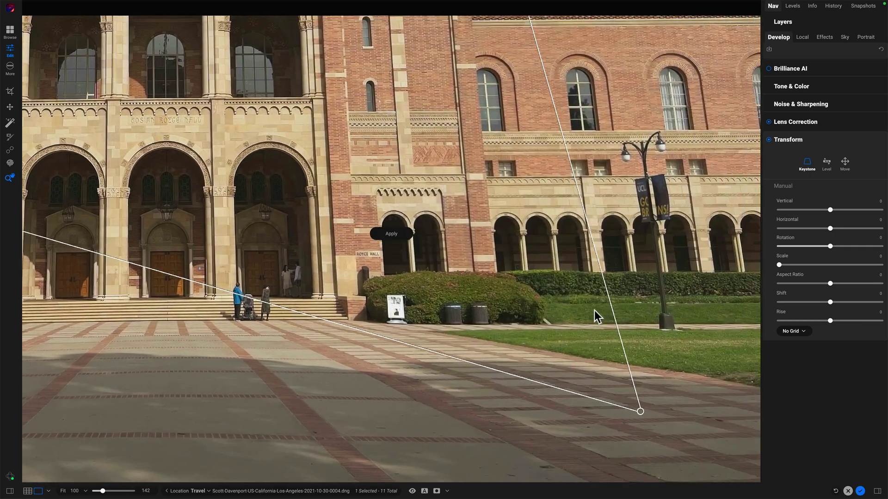
{"action": "left_click_drag", "start_coordinate": [639, 411], "coordinate": [486, 173]}
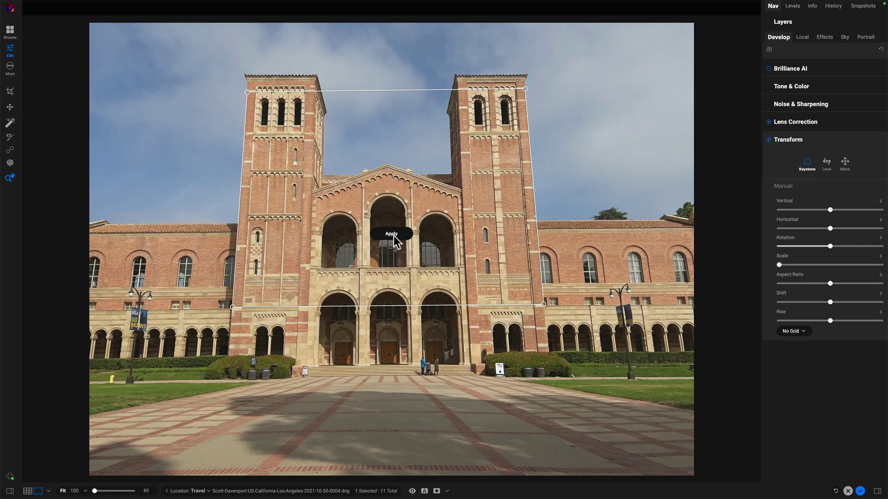
Apply the keystone correction to straighten the towers and show a 5% Grid overlay.
{"action": "left_click", "coordinate": [391, 234]}
{"action": "left_click", "coordinate": [391, 234]}
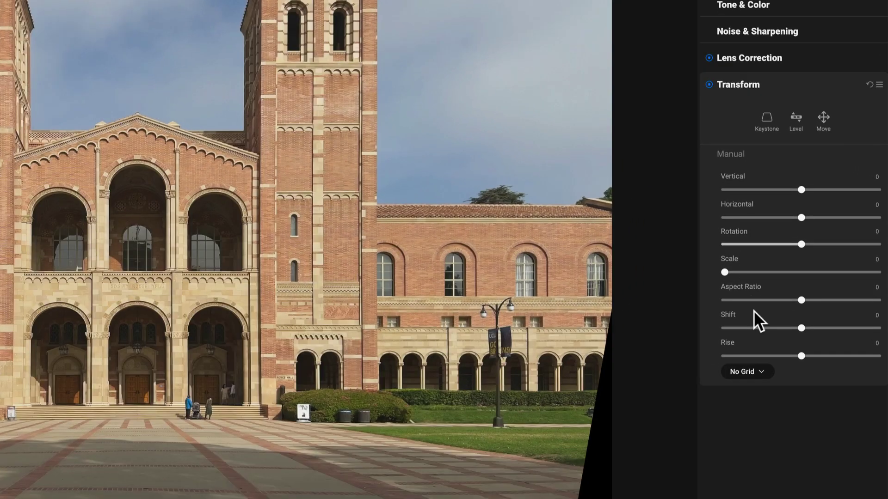
{"action": "left_click", "coordinate": [760, 371]}
{"action": "left_click", "coordinate": [746, 392]}
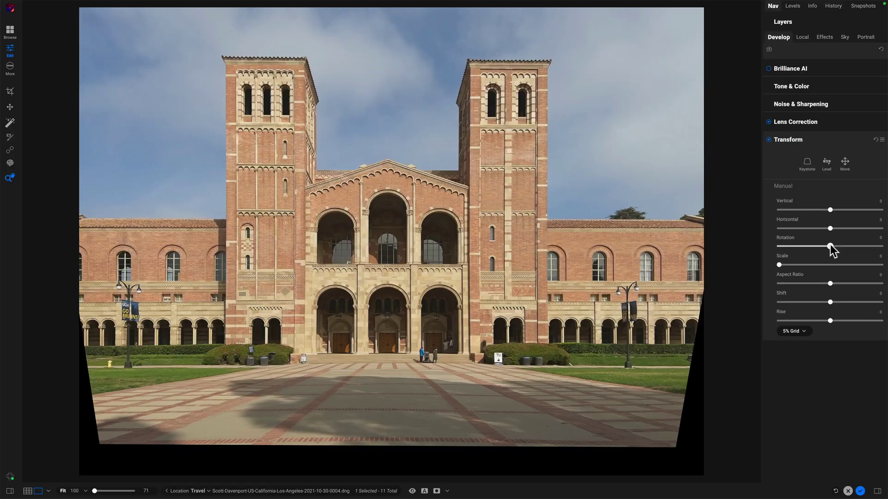
Set Rotation to 0.2 degrees, checking it zoomed in against a 1% grid.
{"action": "left_click_drag", "start_coordinate": [830, 246], "coordinate": [829, 247]}
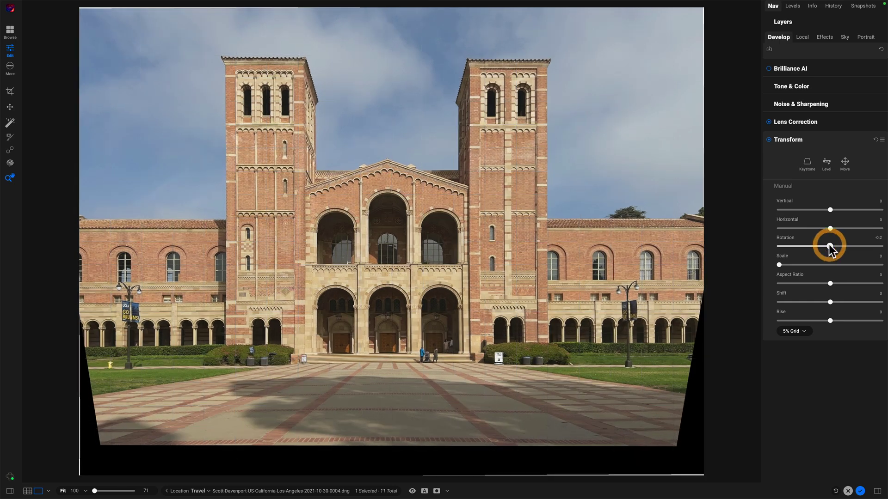
{"action": "key", "text": "super+equal"}
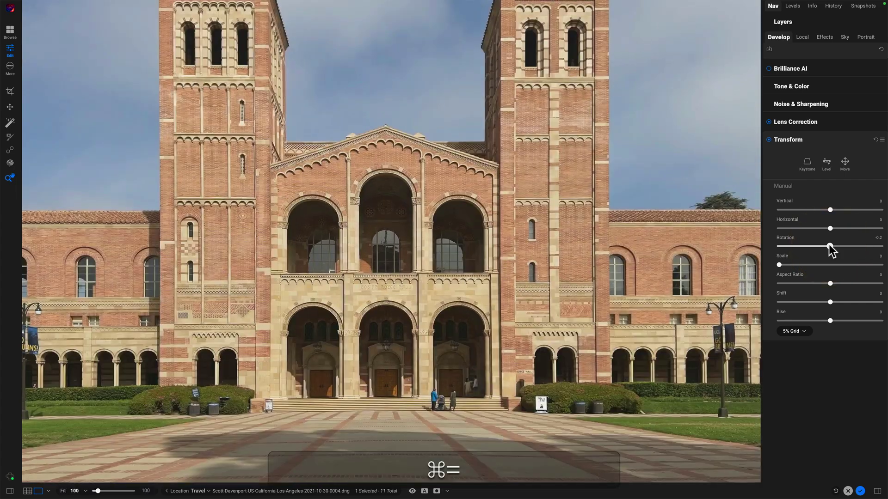
{"action": "key", "text": "super+equal"}
{"action": "scroll", "coordinate": [695, 236], "scroll_direction": "down", "scroll_amount": 10}
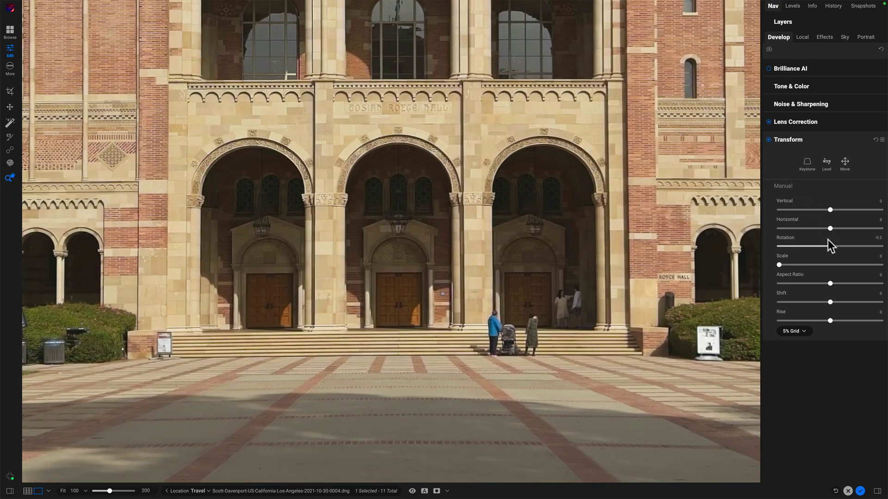
{"action": "left_click_drag", "start_coordinate": [830, 246], "coordinate": [830, 247]}
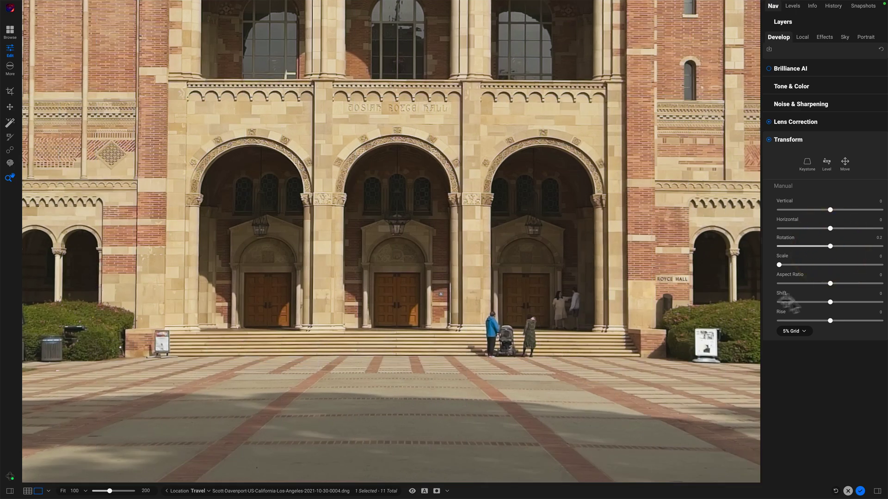
{"action": "left_click", "coordinate": [804, 331]}
{"action": "left_click", "coordinate": [792, 337]}
{"action": "left_click", "coordinate": [830, 246]}
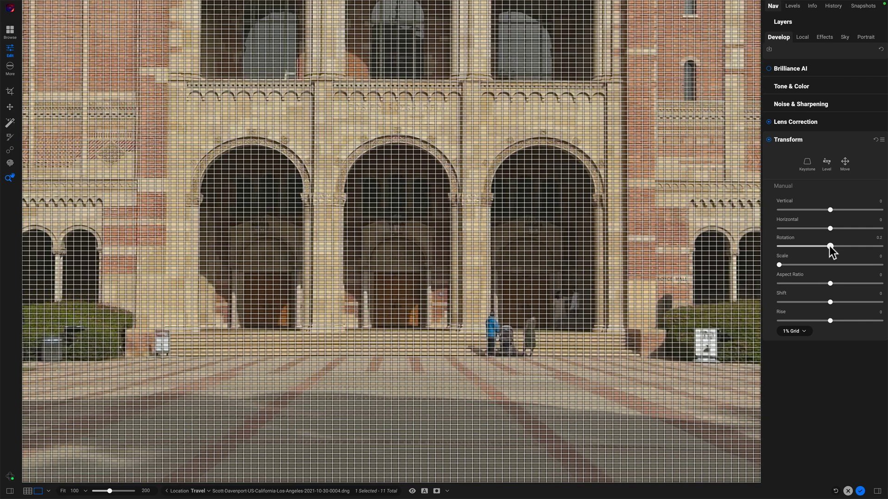
{"action": "left_click", "coordinate": [830, 246]}
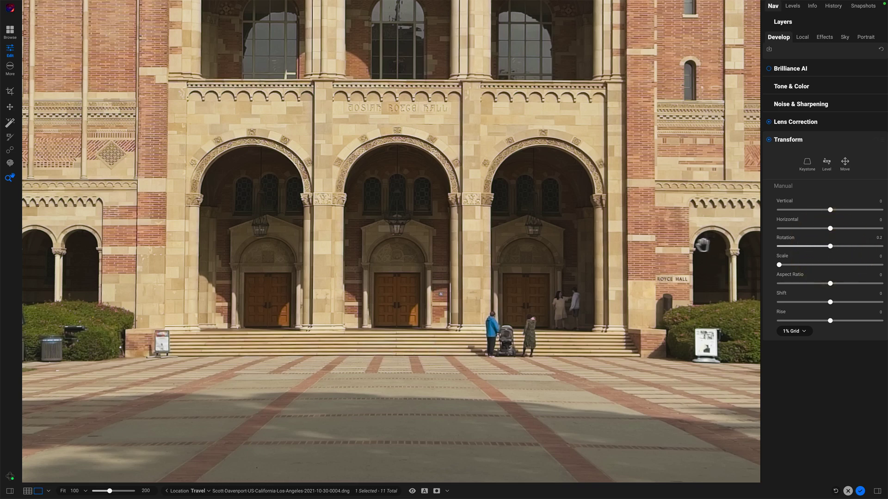
Zoom back out, collapse Transform, and enter Crop mode with C.
{"action": "key", "text": "super+minus"}
{"action": "key", "text": "super+minus"}
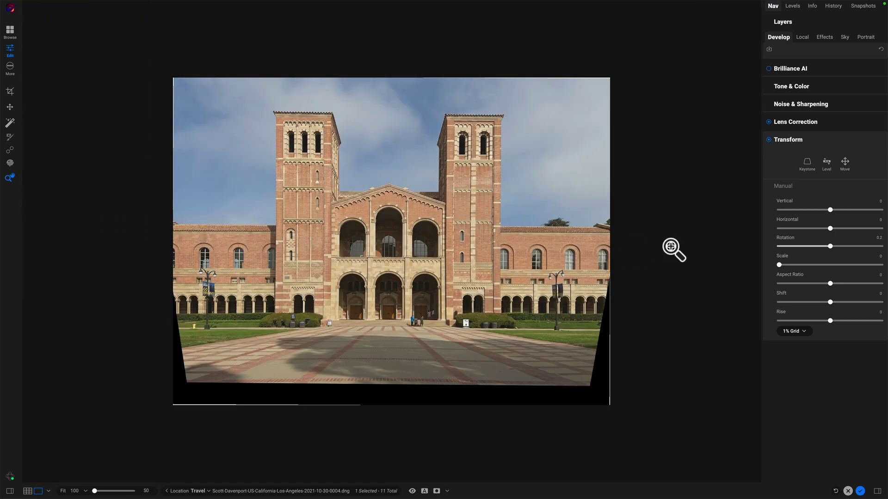
{"action": "left_click", "coordinate": [817, 140]}
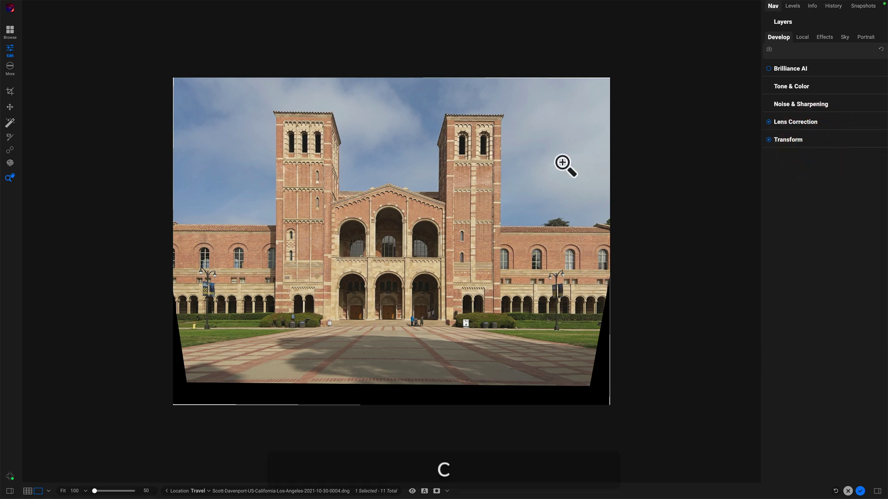
{"action": "key", "text": "c"}
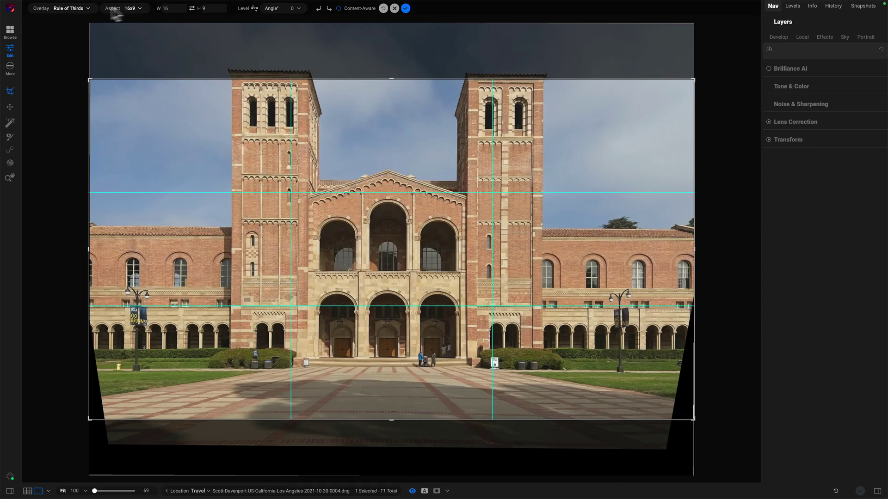
{"action": "left_click", "coordinate": [128, 10]}
Crop at Original Ratio with a Grid overlay, trimming the black edges, and commit.
{"action": "left_click", "coordinate": [131, 28]}
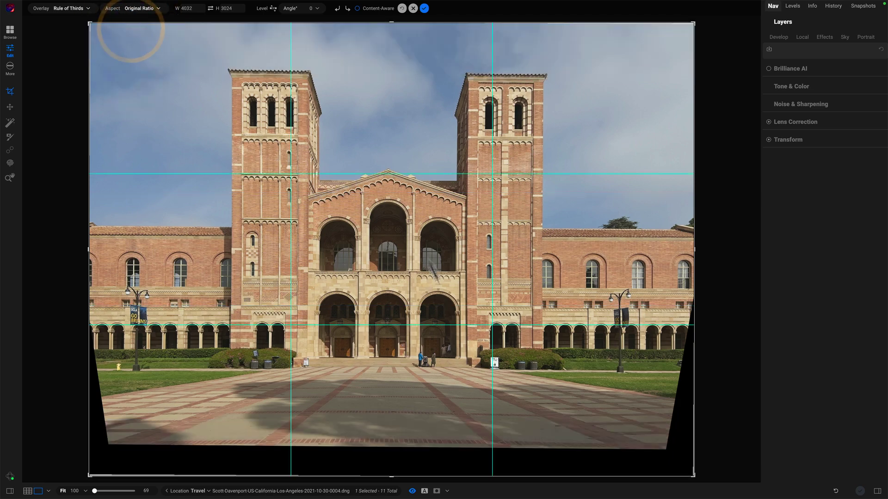
{"action": "left_click_drag", "start_coordinate": [392, 481], "coordinate": [452, 456]}
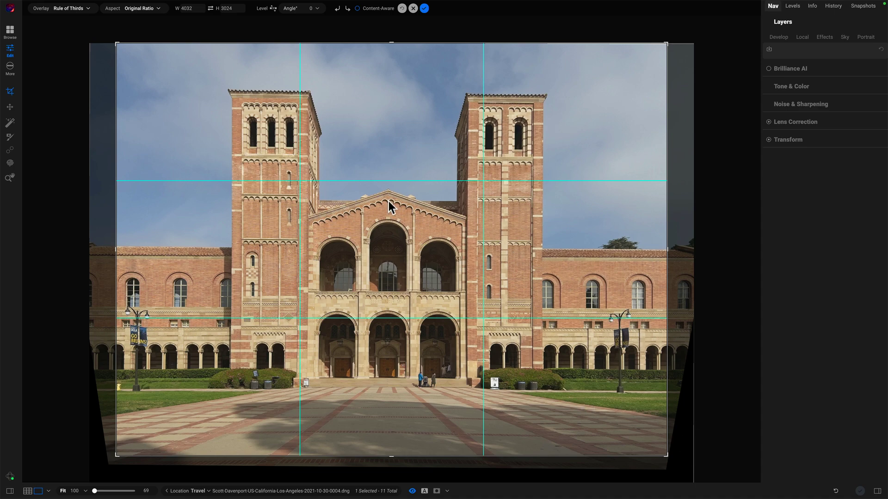
{"action": "left_click", "coordinate": [90, 9]}
{"action": "left_click", "coordinate": [63, 28]}
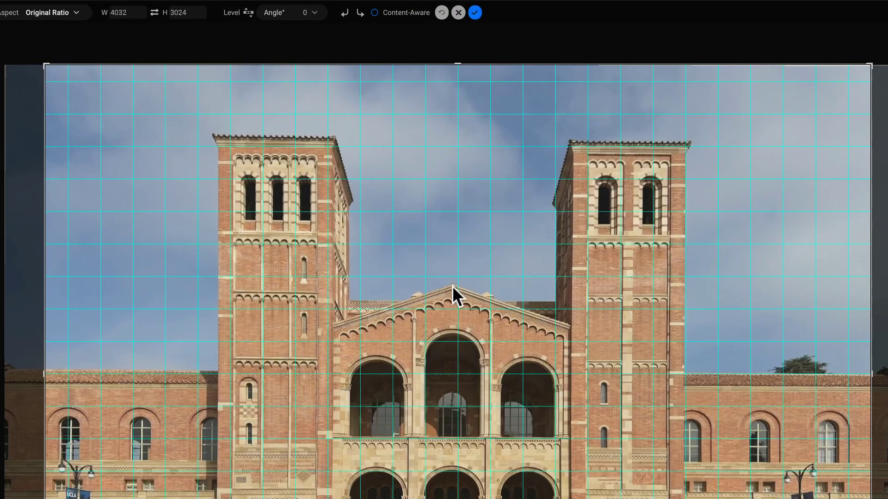
{"action": "left_click_drag", "start_coordinate": [485, 331], "coordinate": [490, 331]}
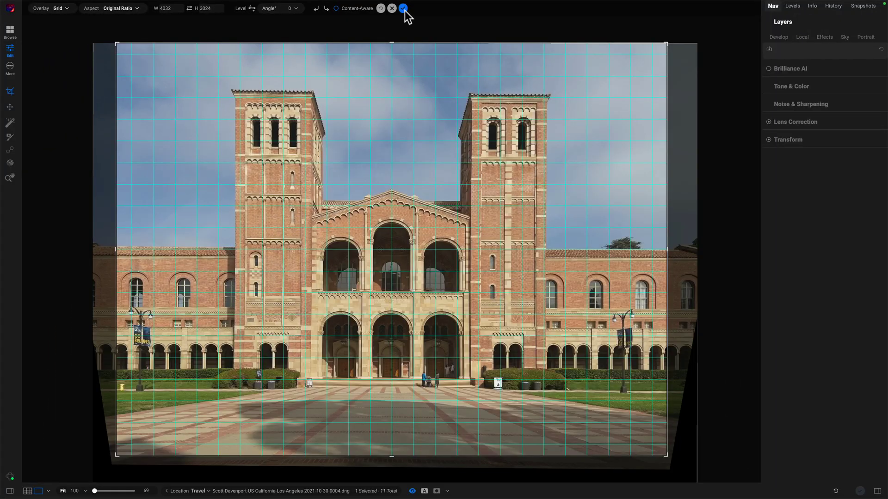
{"action": "left_click", "coordinate": [475, 12]}
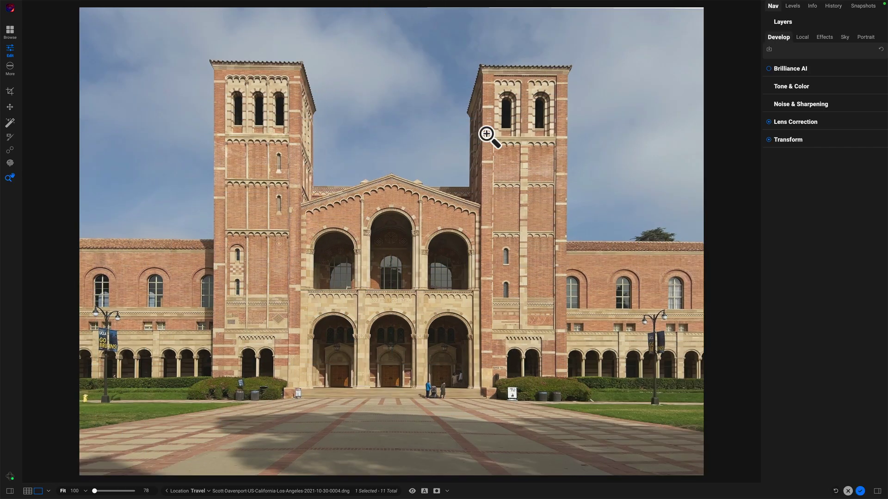